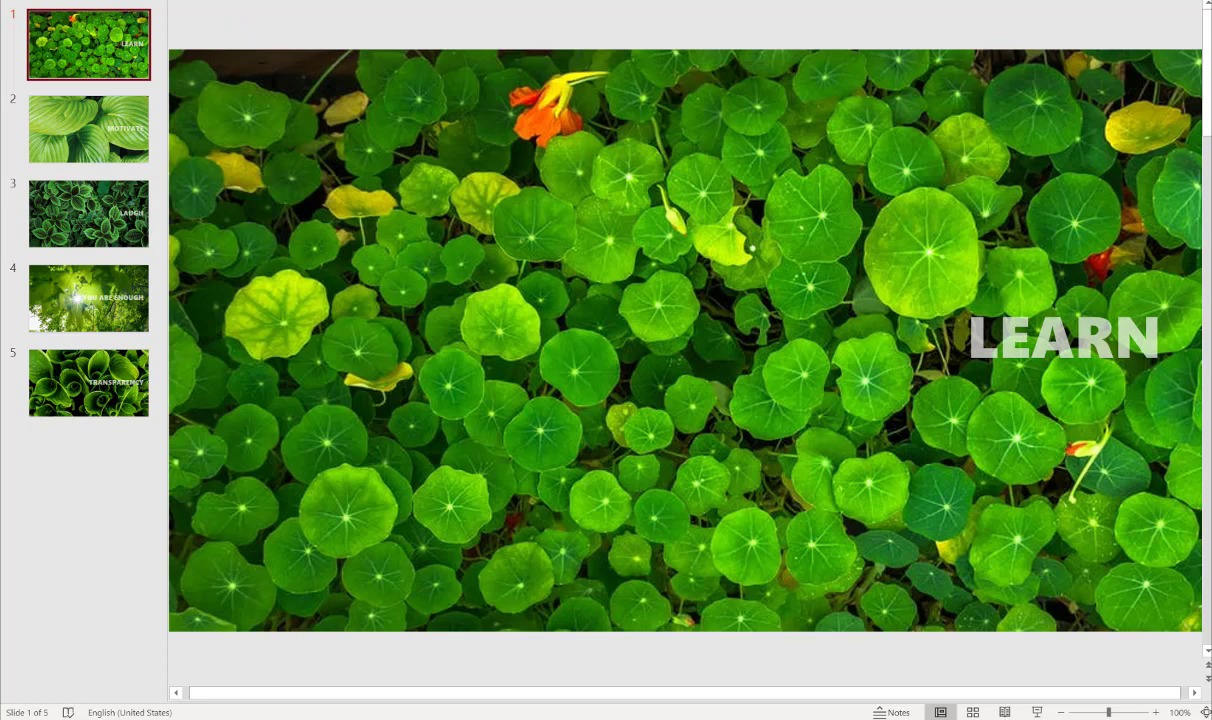
Check which slide size the presentation uses
left_click(1062, 22)
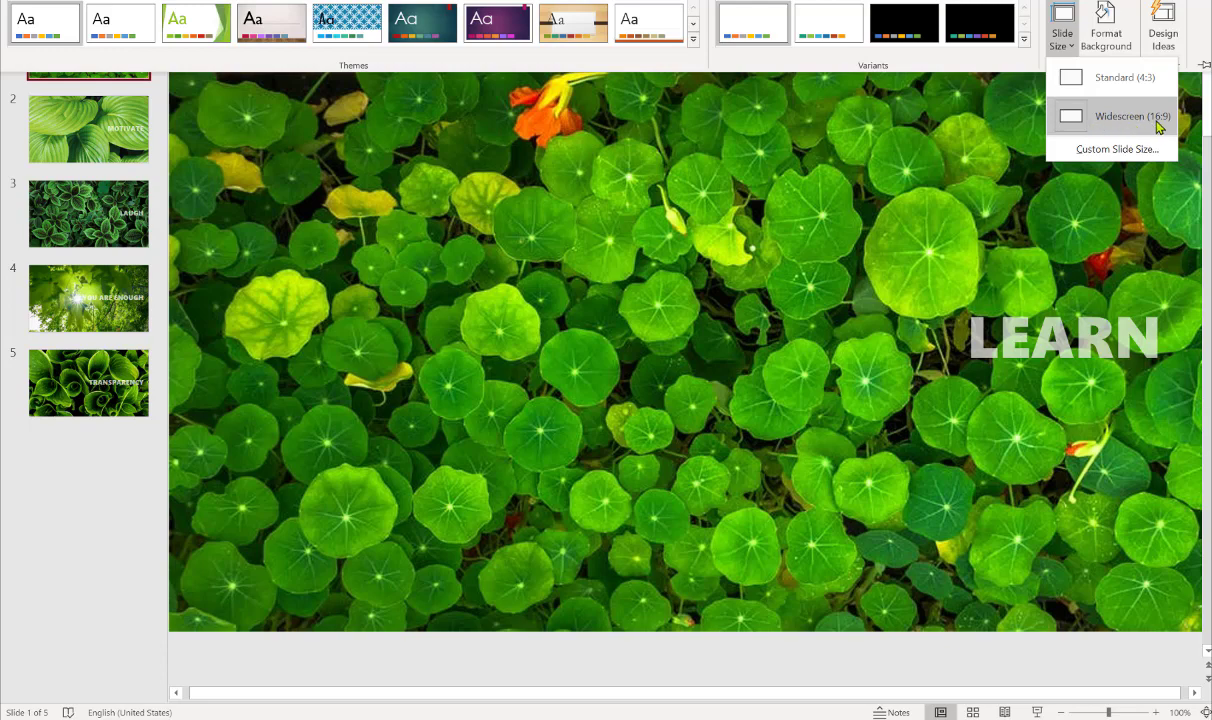
key("Escape")
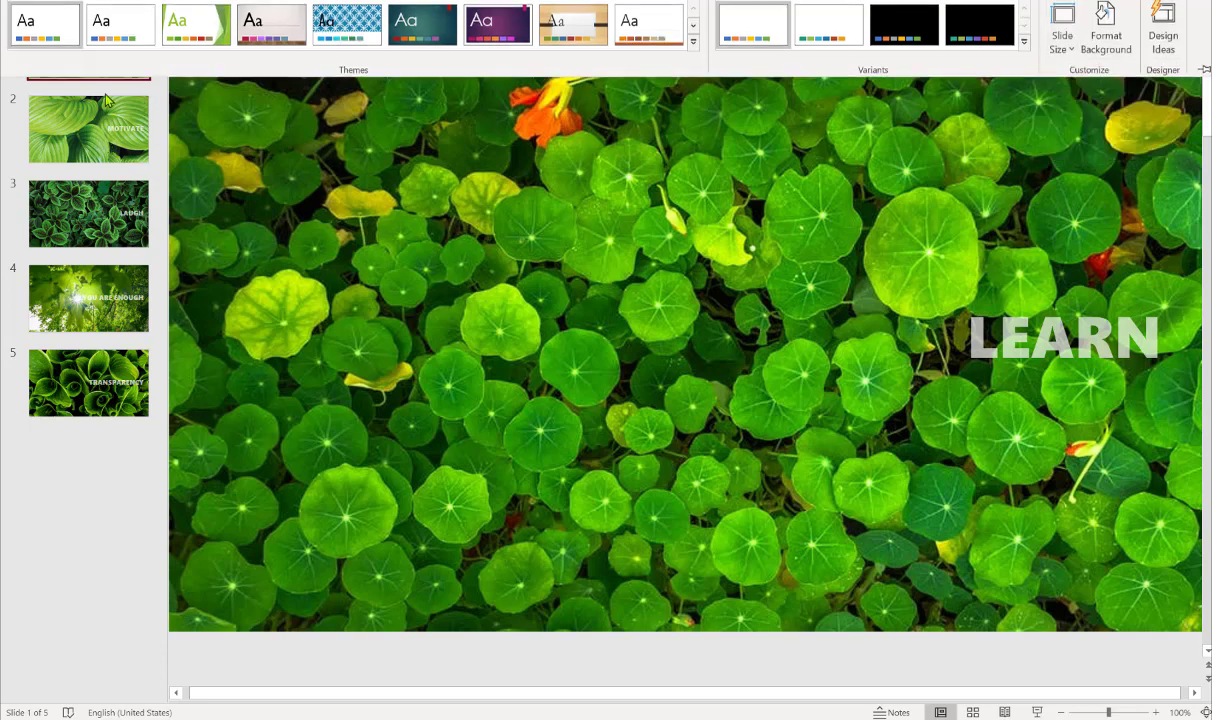
key("Escape")
Look through the five slides and check the picture and the text placement on each one
left_click(103, 130)
key("Down")
key("Down")
key("Down")
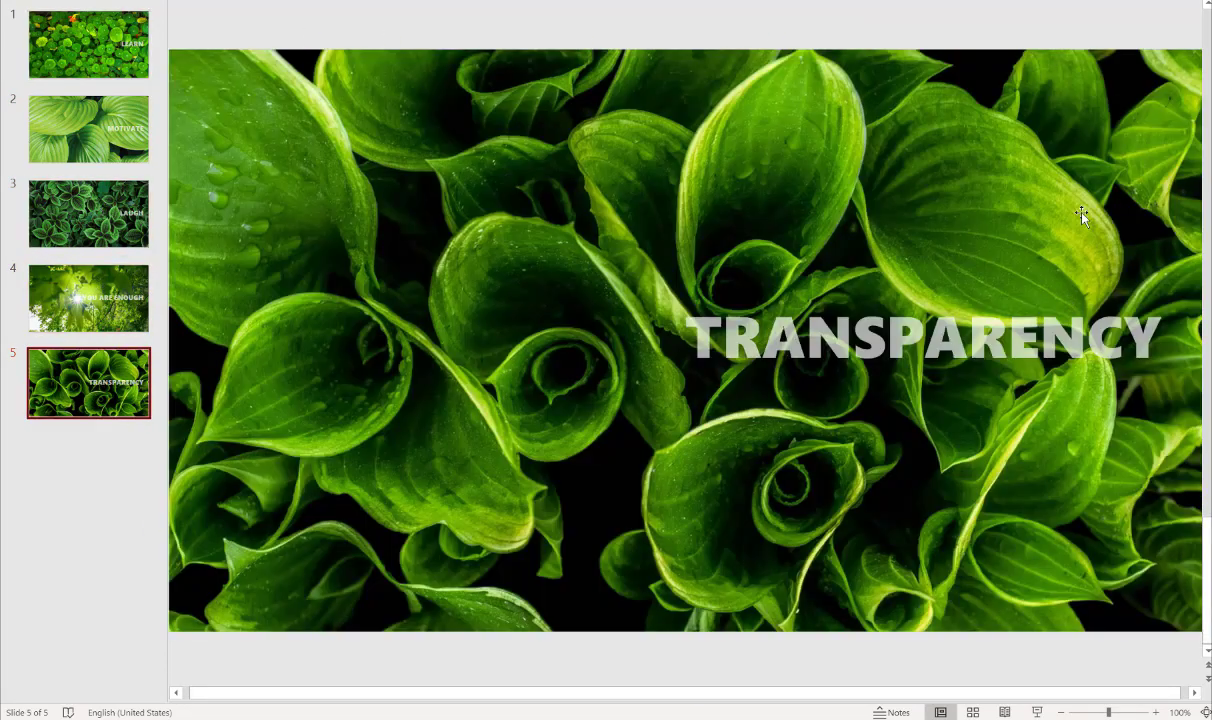
left_click(67, 57)
left_click(75, 119)
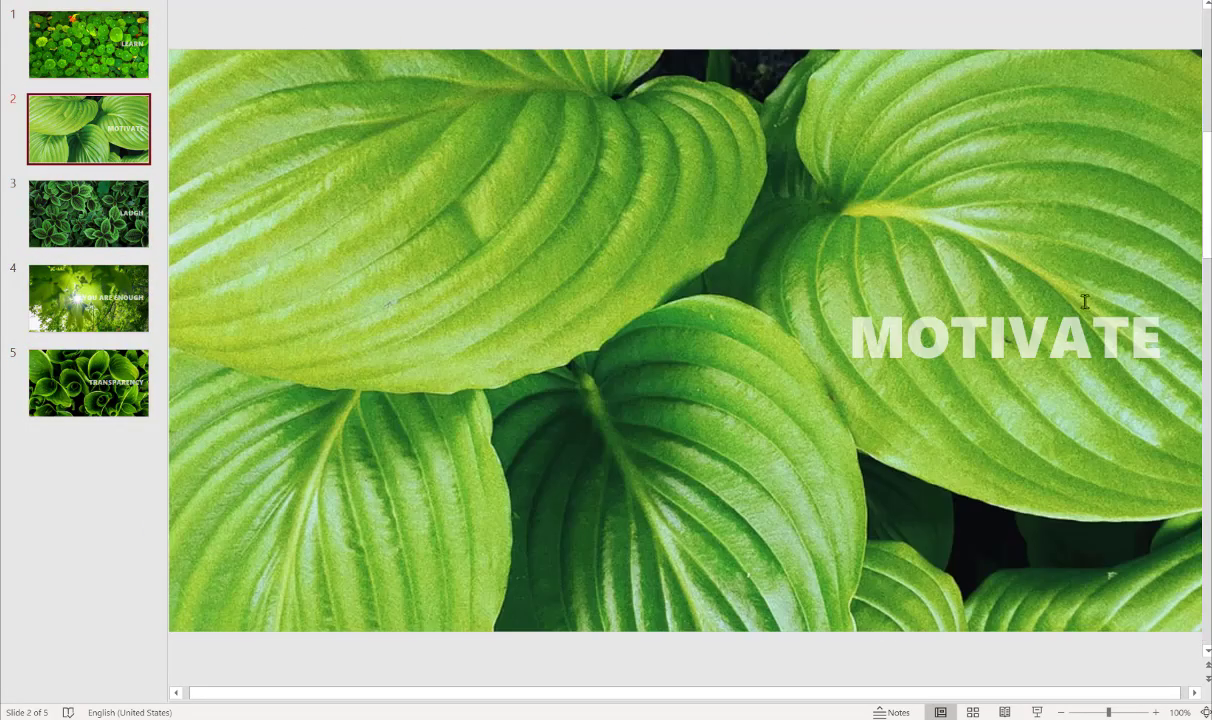
left_click(1005, 330)
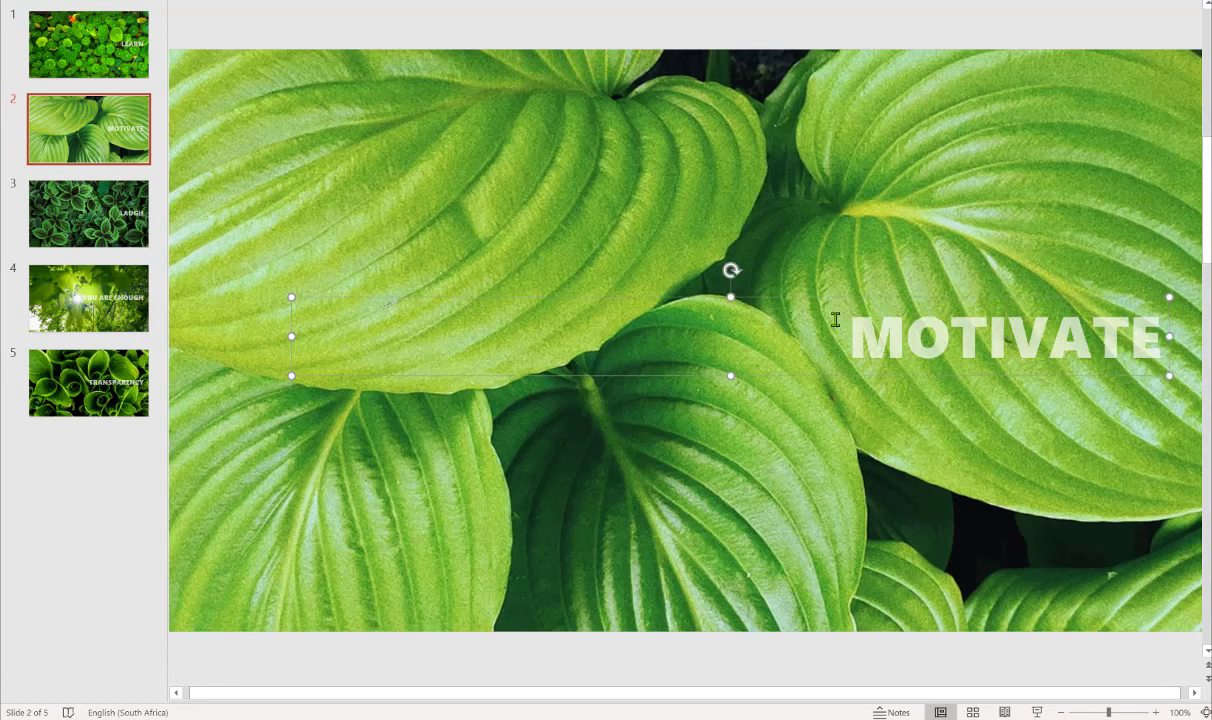
left_click(103, 126)
left_click(105, 224)
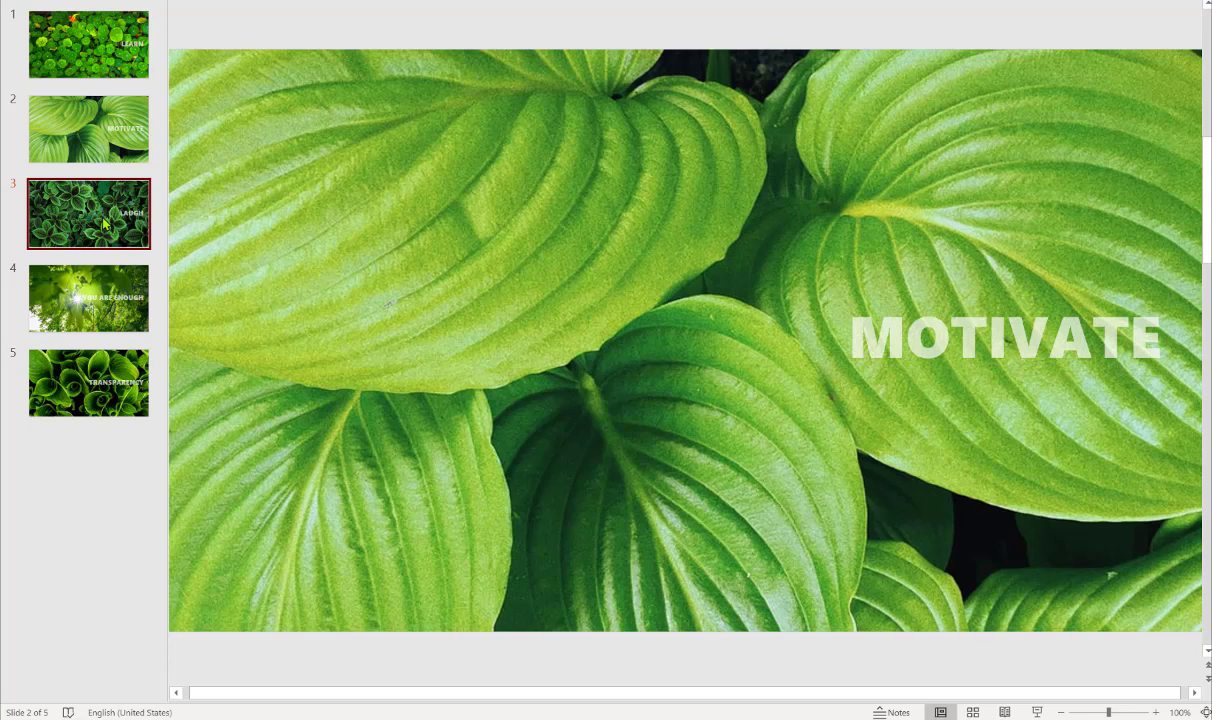
left_click(90, 298)
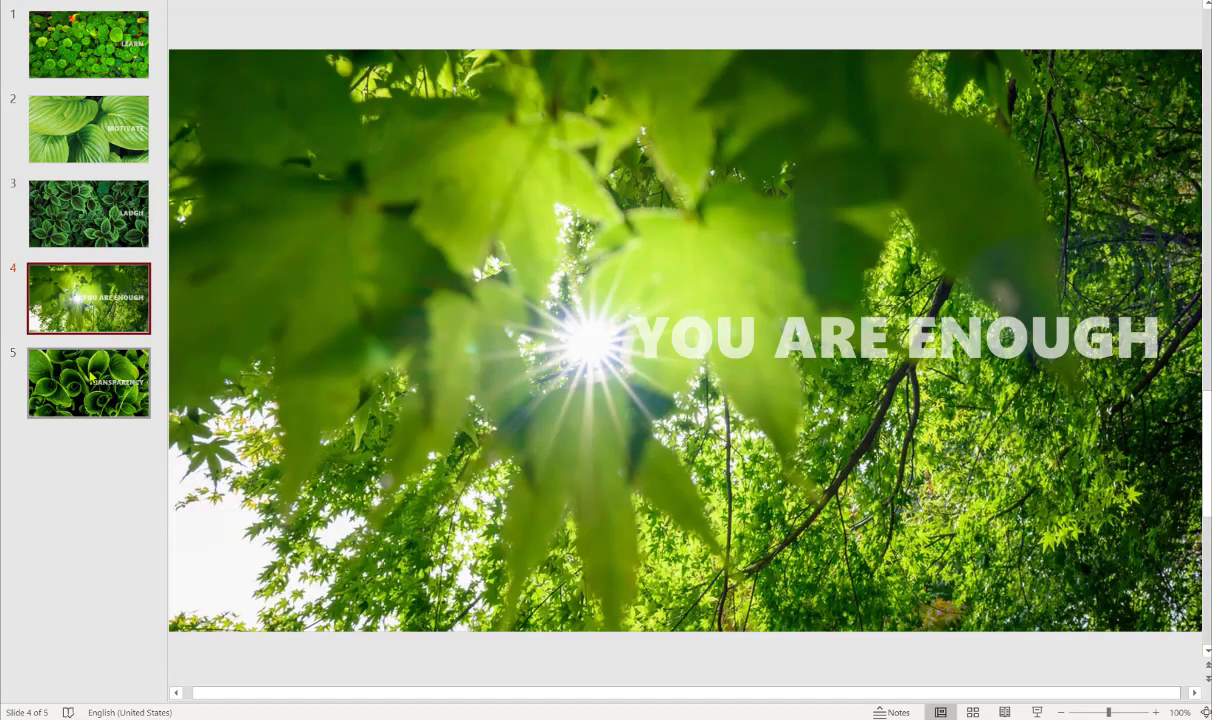
left_click(91, 377)
left_click(93, 62)
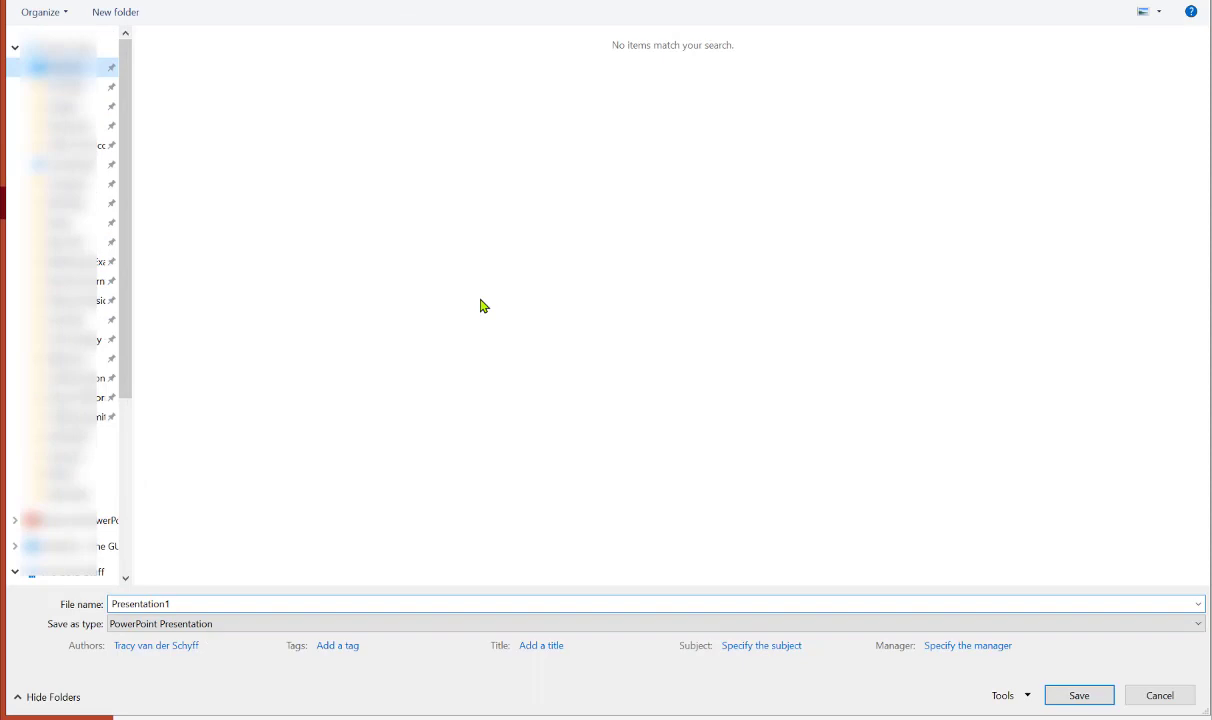
Export all slides as images in PNG Portable Network Graphics Format under the name Presentation1
left_click(15, 48)
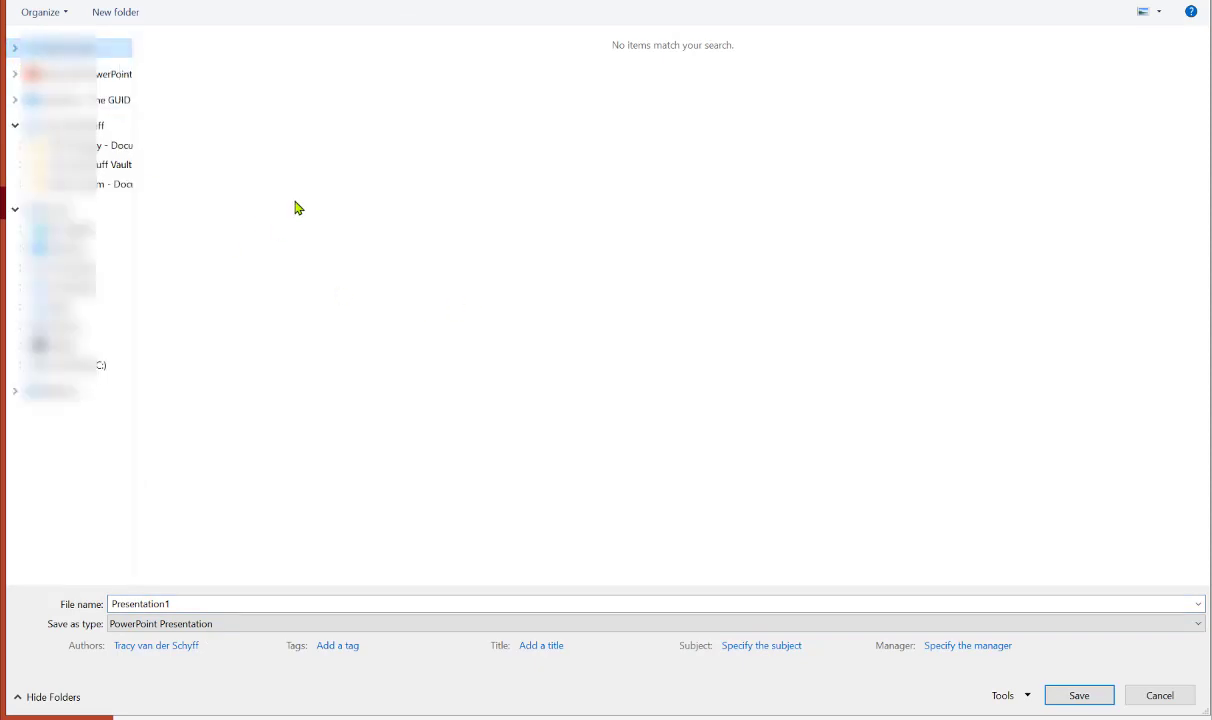
left_click(252, 625)
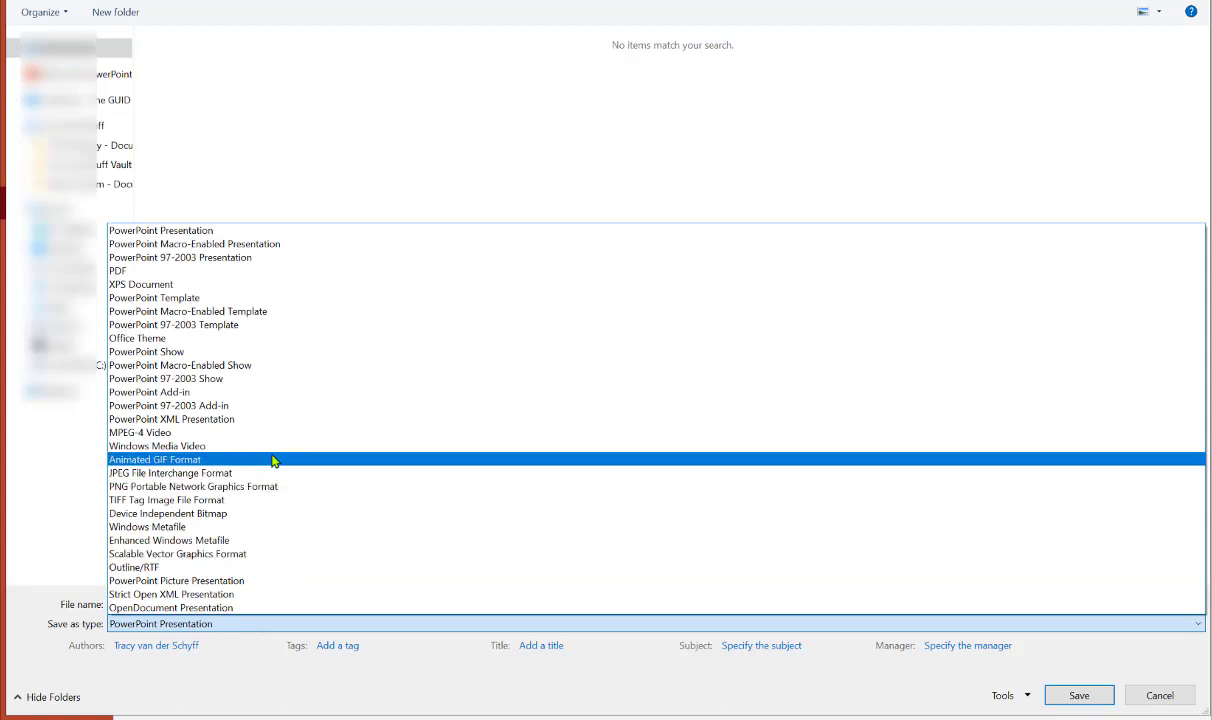
left_click(1175, 695)
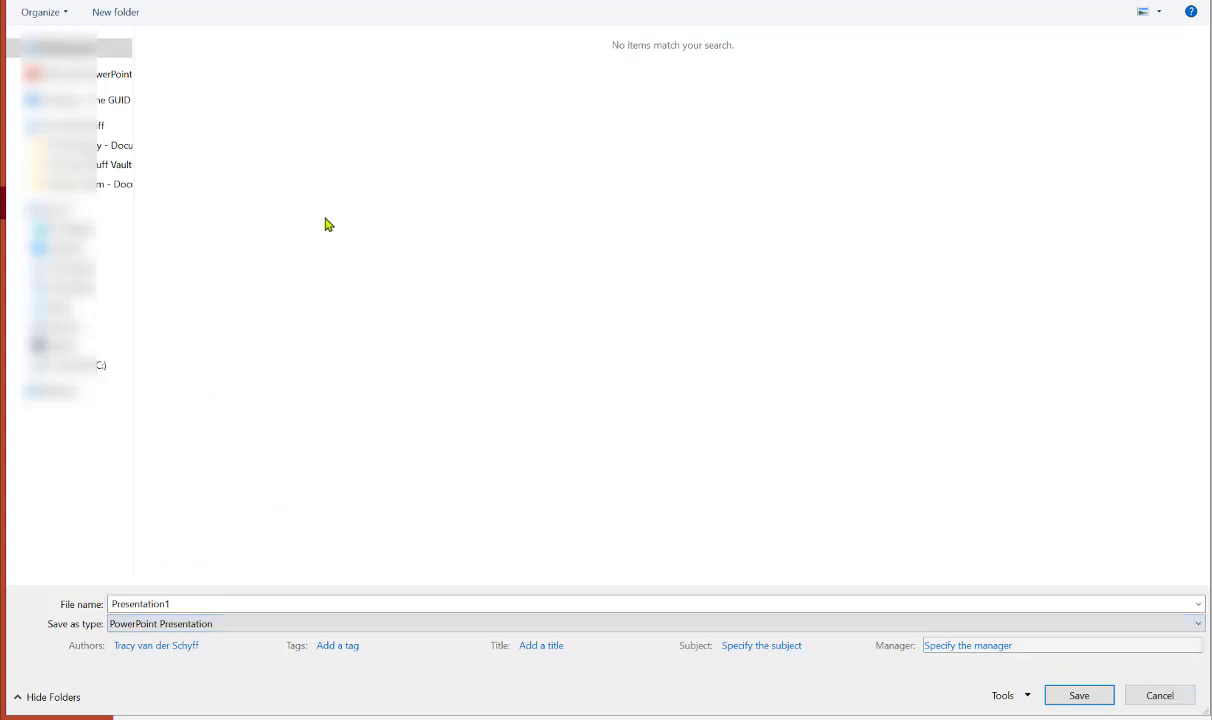
left_click(264, 624)
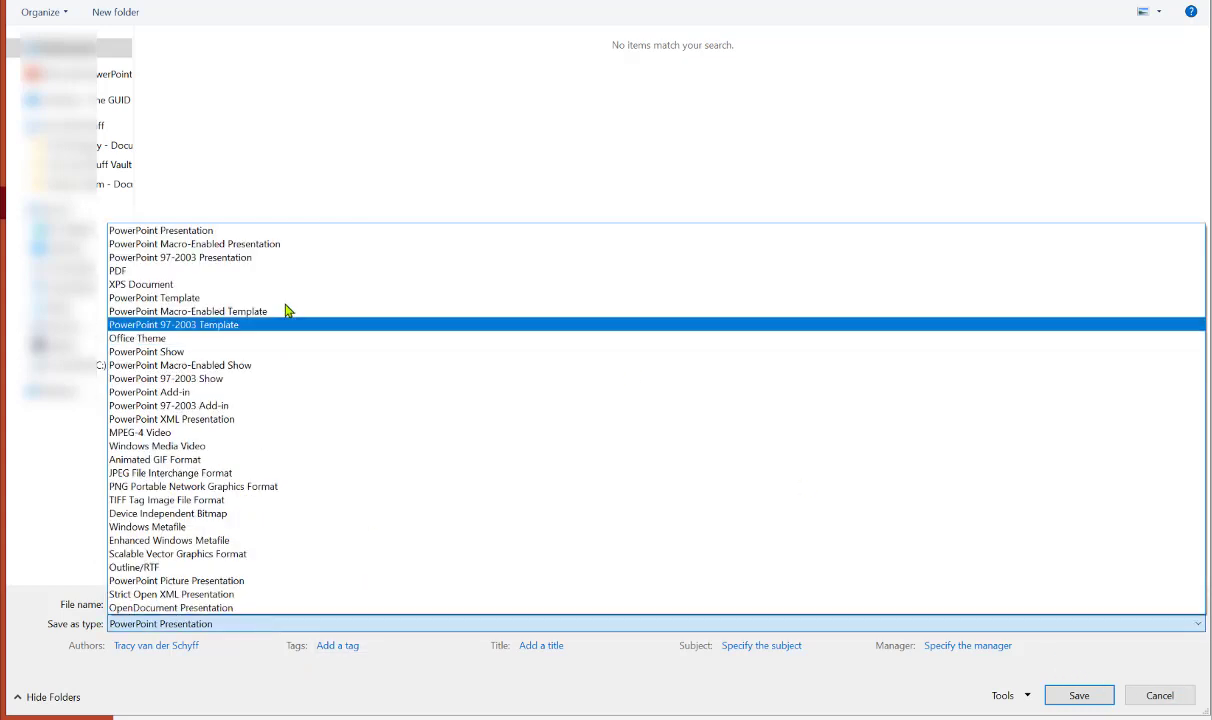
left_click(297, 487)
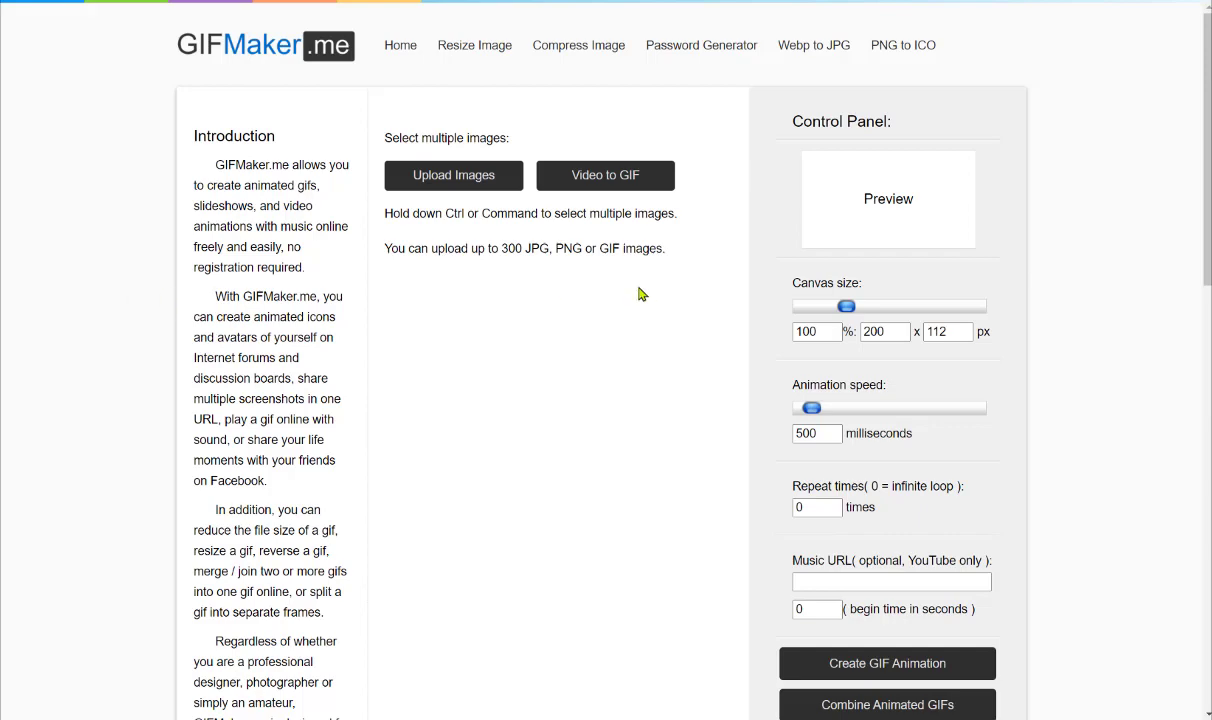
On the GIFMaker.me website, upload the images Slide1 to Slide5 from the Presentation1 folder
left_click(490, 180)
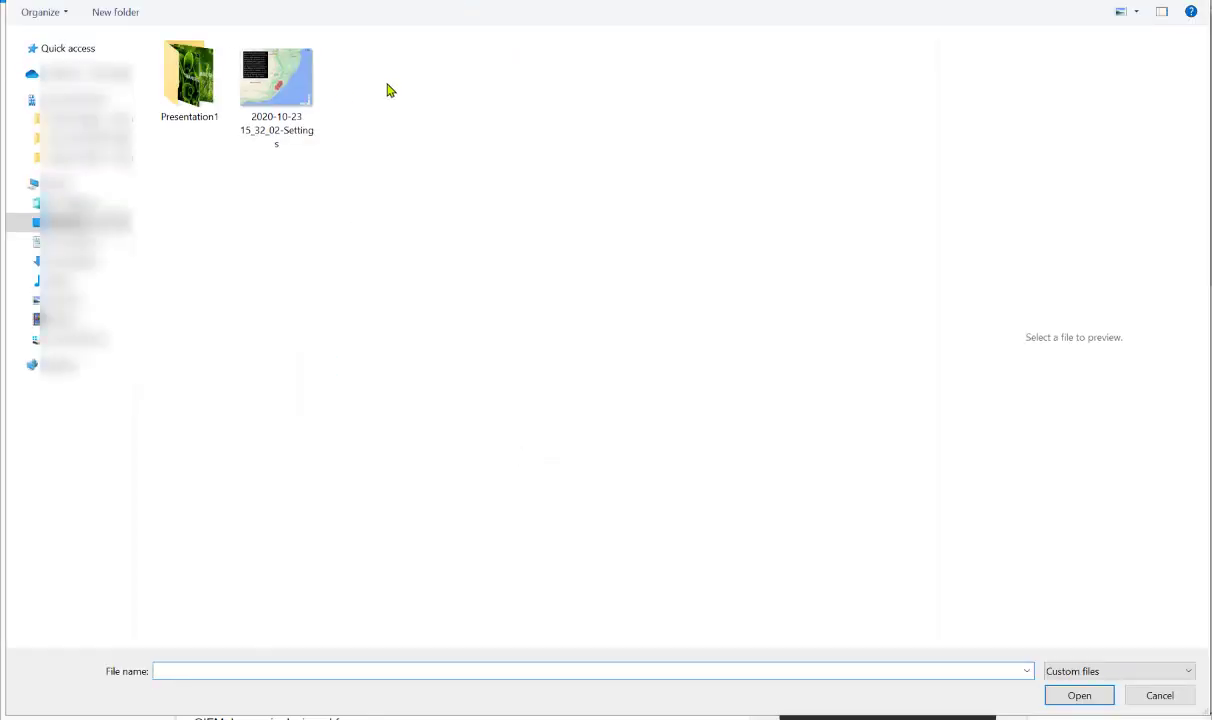
double_click(189, 75)
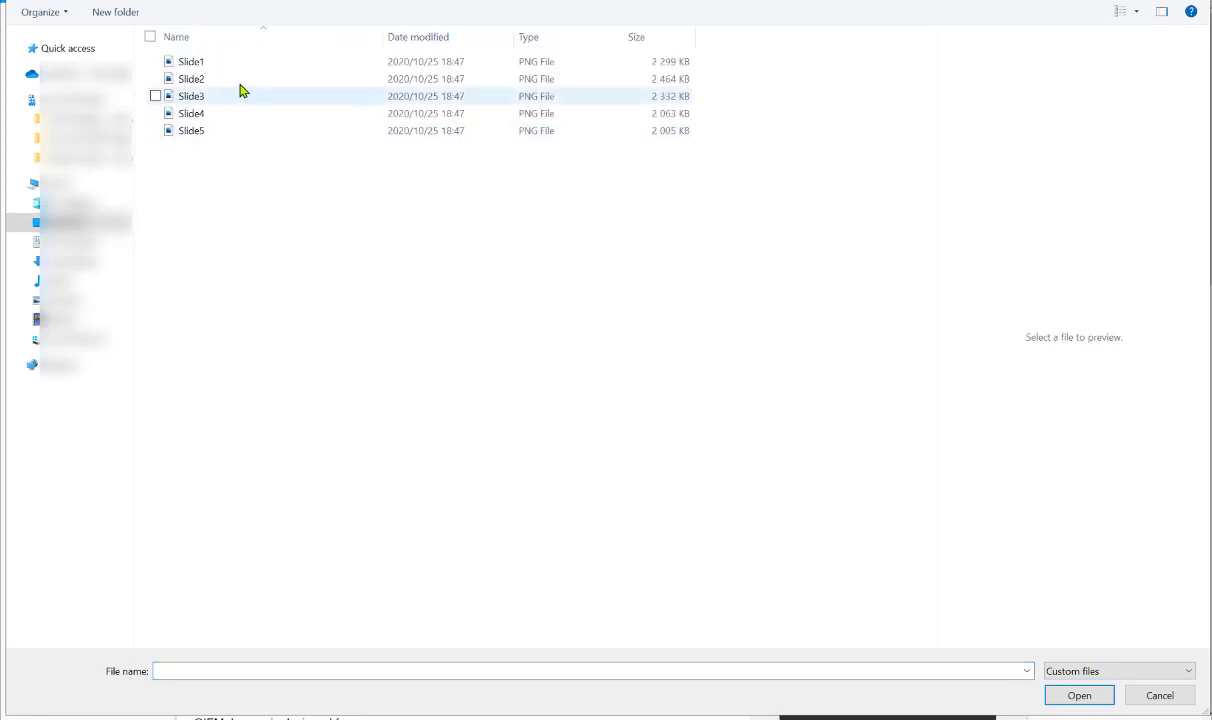
left_click(236, 63)
left_click(235, 131, "shift")
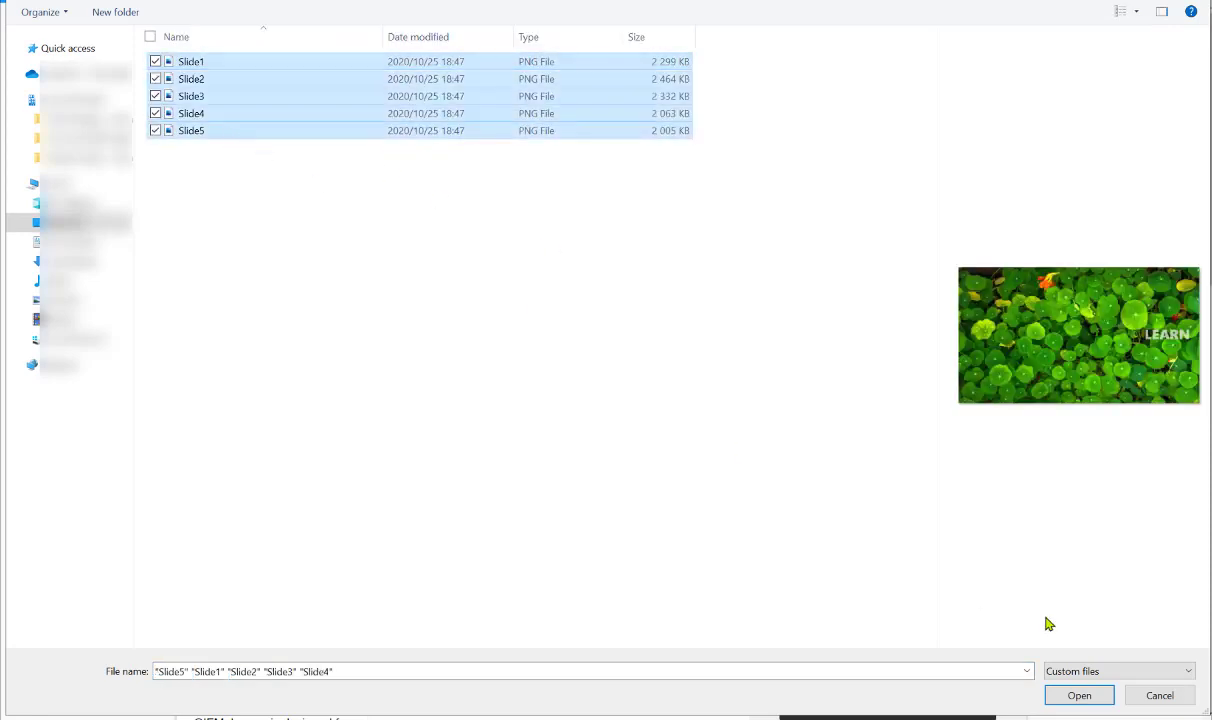
left_click(1106, 697)
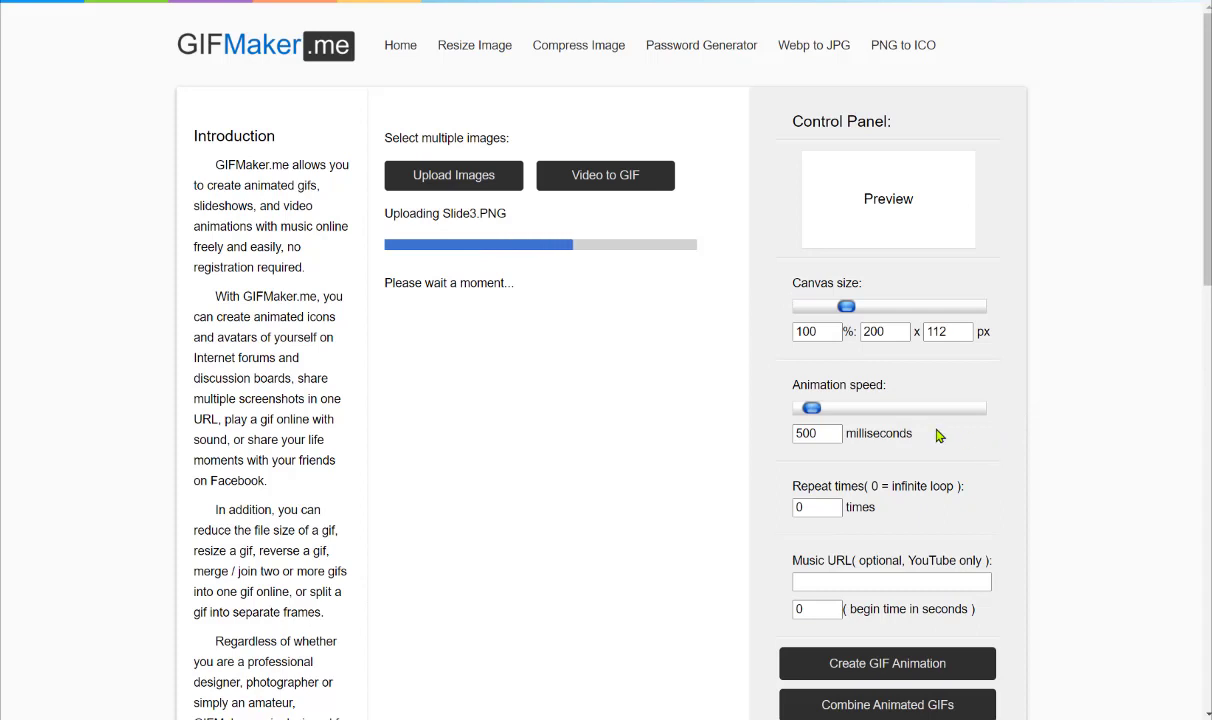
Create and download the GIF animation with an animation speed of 1300 milliseconds
left_click_drag(811, 413, 817, 414)
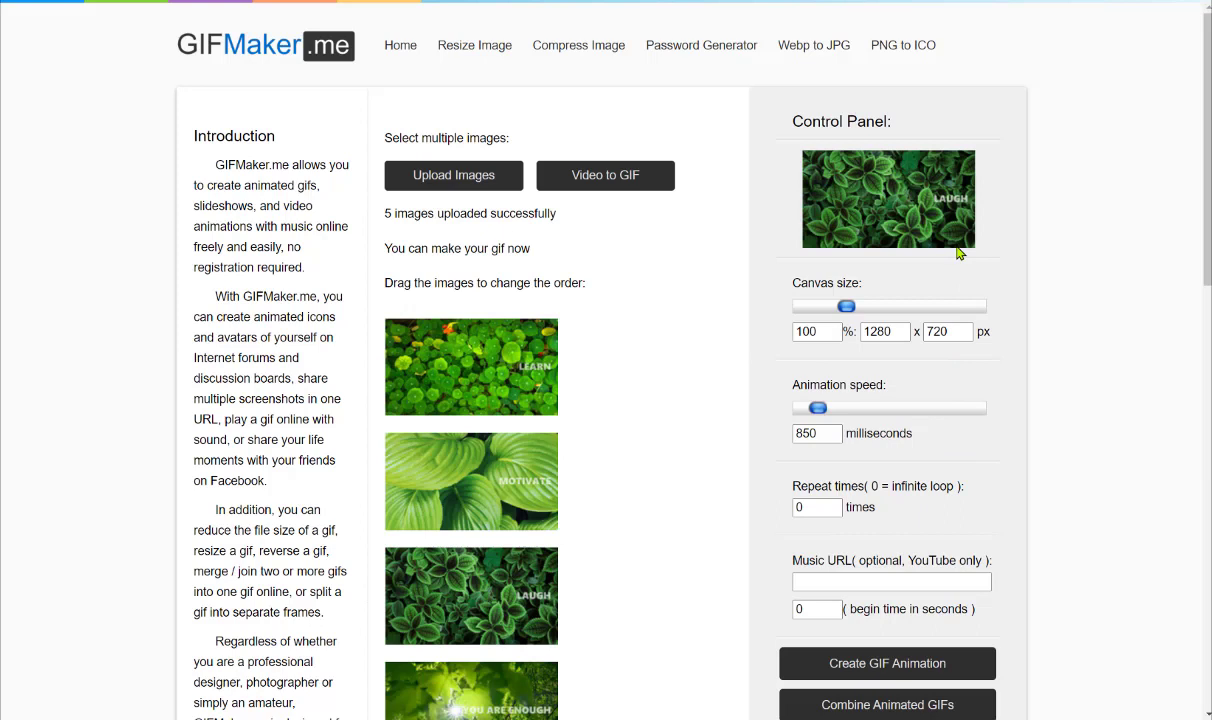
left_click_drag(818, 410, 824, 408)
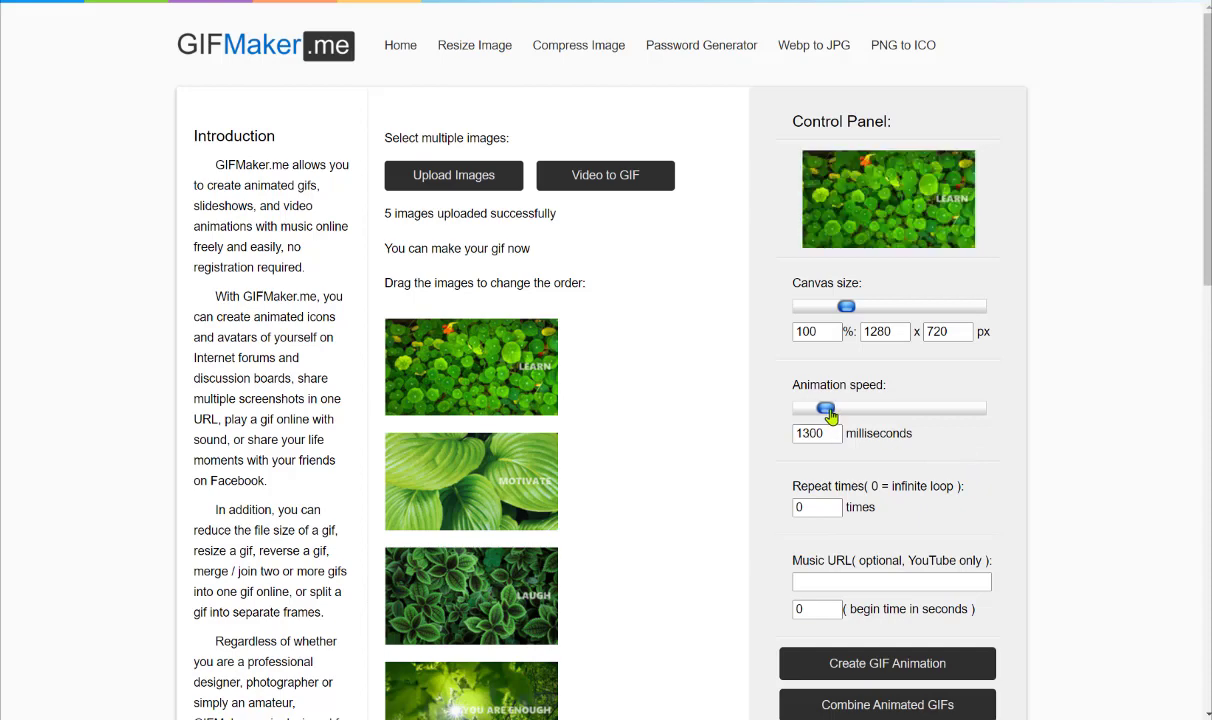
left_click_drag(829, 415, 833, 412)
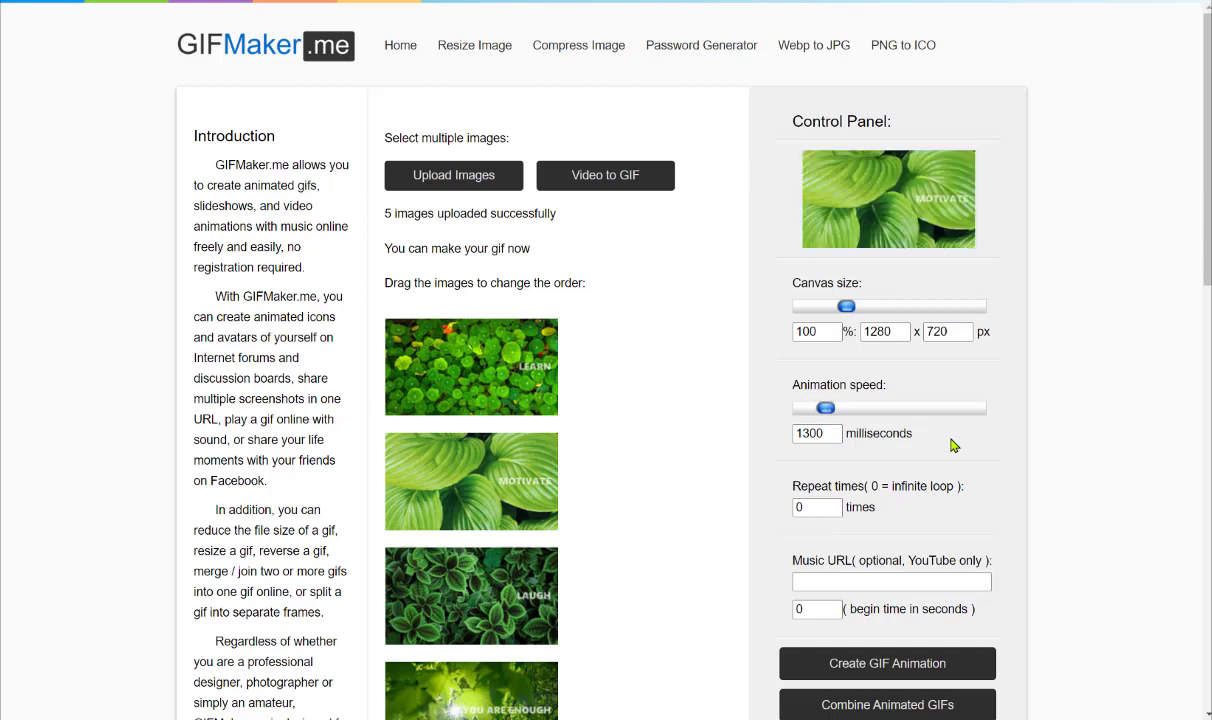
scroll(963, 468, "down", 2)
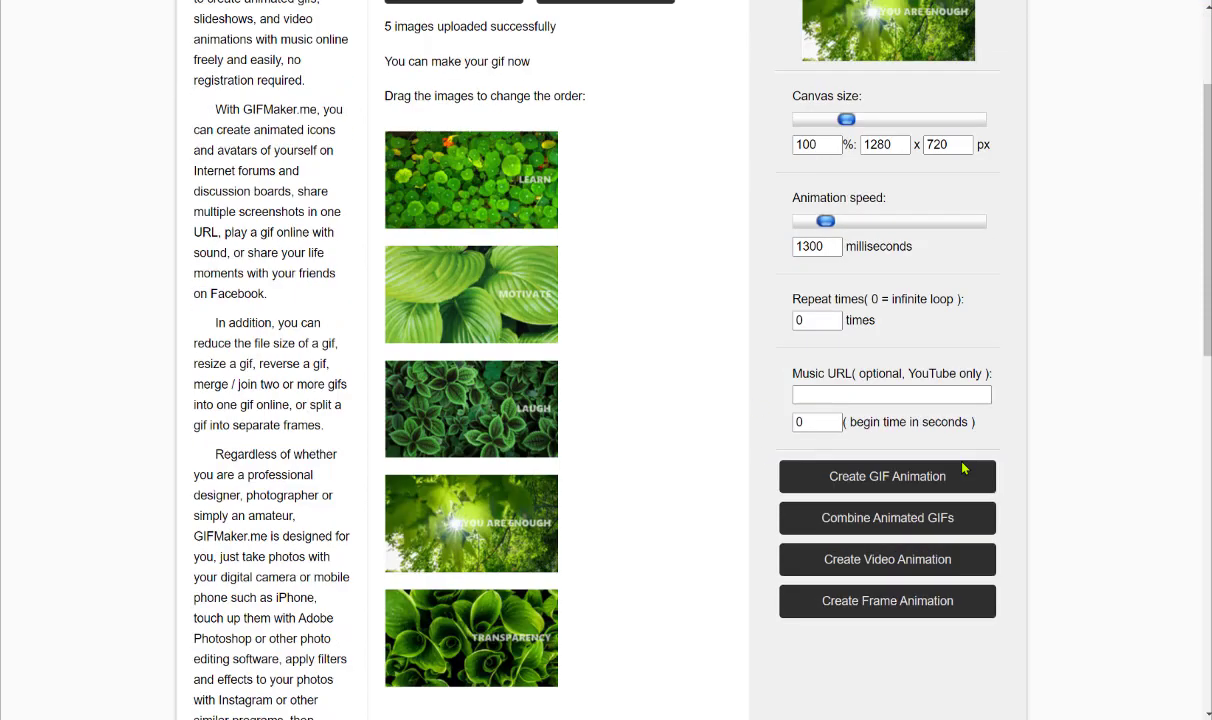
left_click(922, 450)
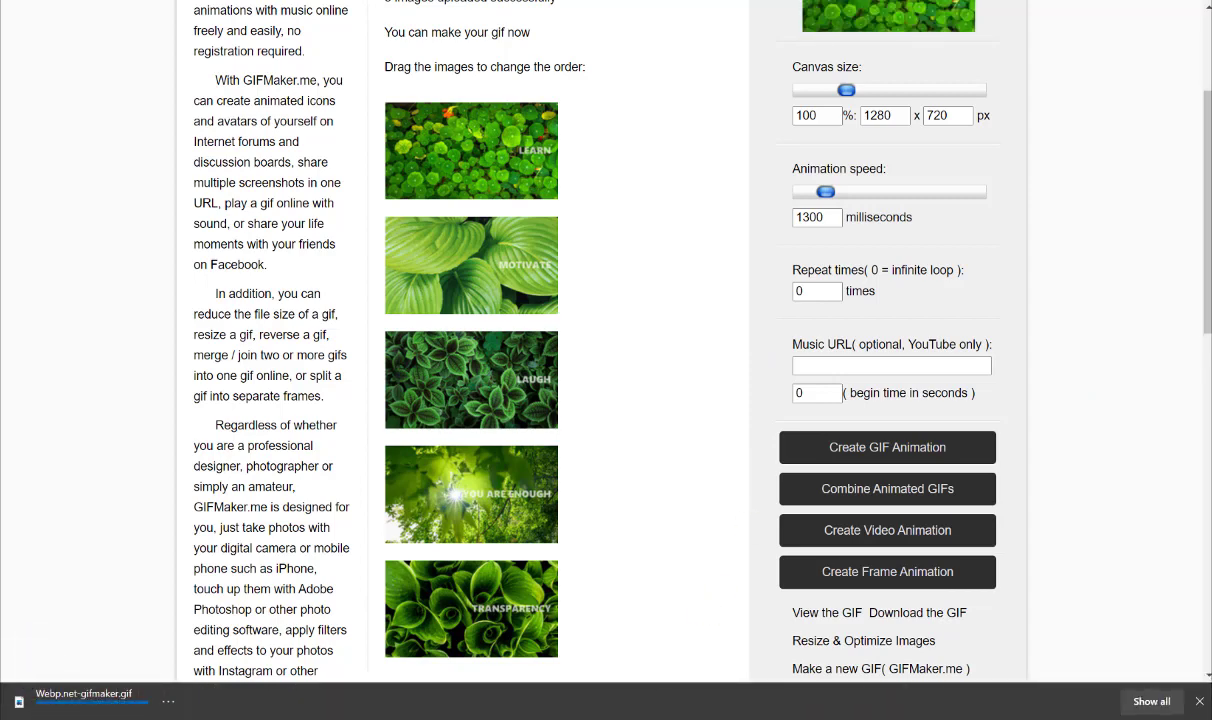
Switch to the Microsoft 365 Champions page in SharePoint and upload the Webp.net-gifmaker GIF as its title area image
left_click(535, 650)
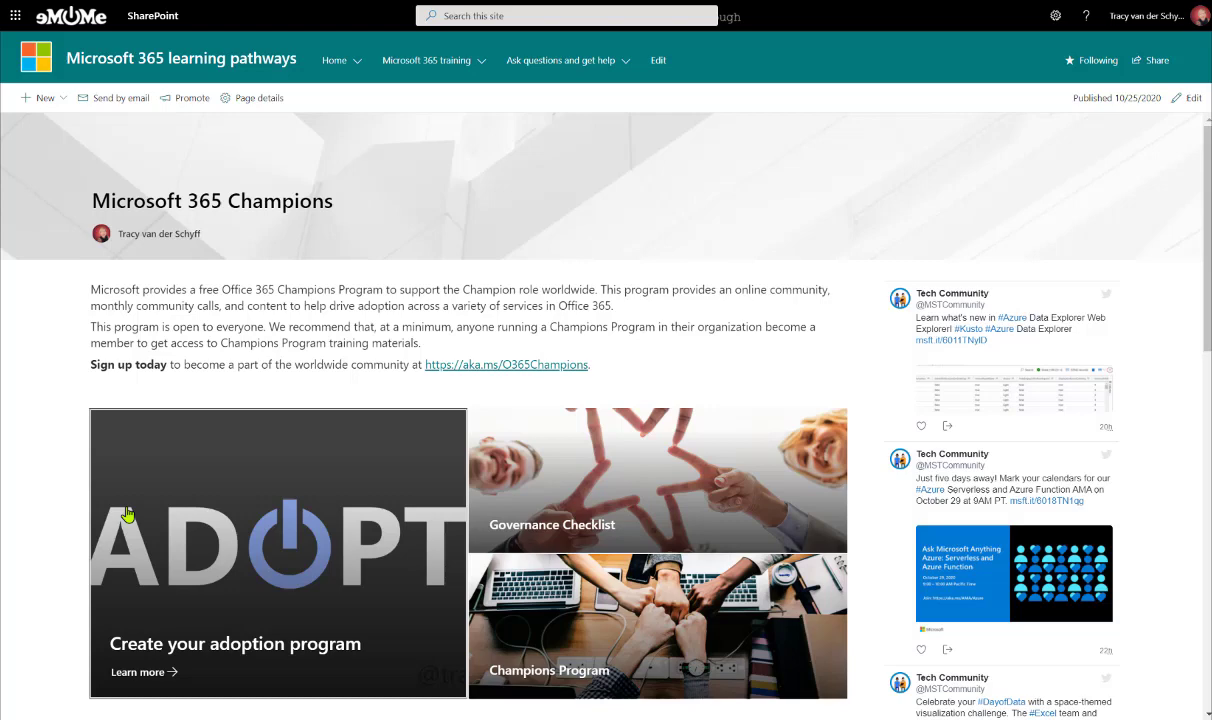
scroll(127, 513, "down", 3)
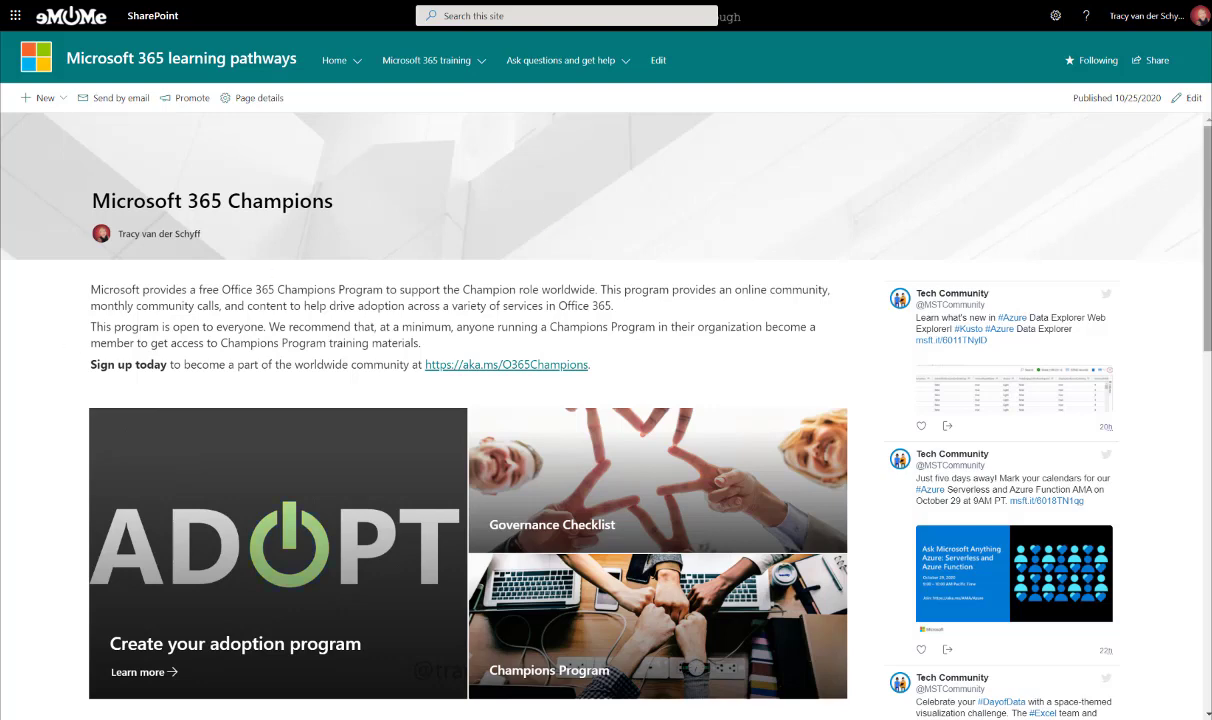
left_click(1185, 97)
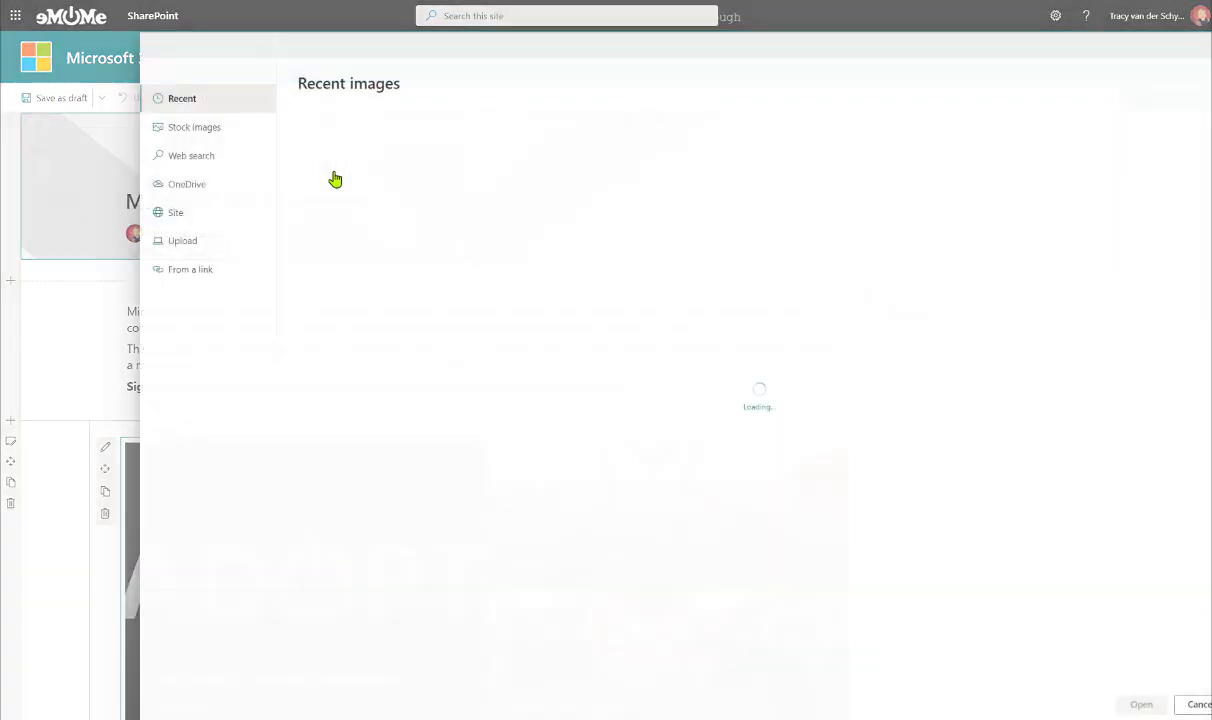
left_click(189, 241)
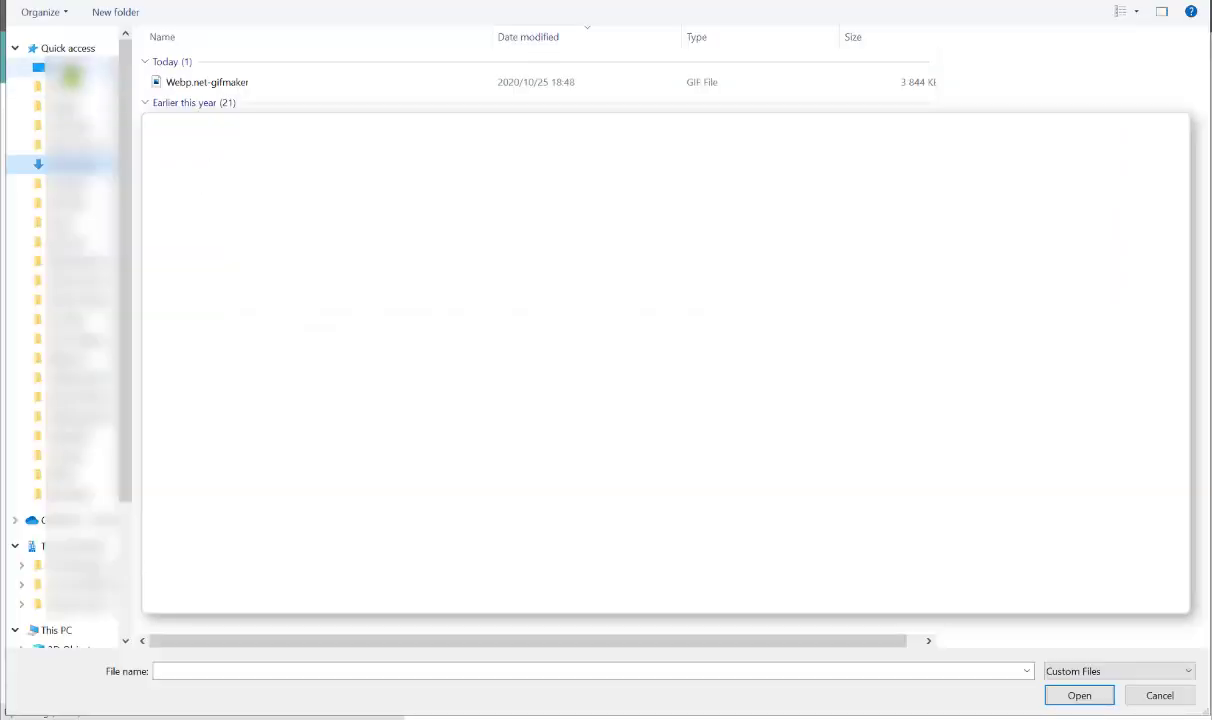
double_click(247, 86)
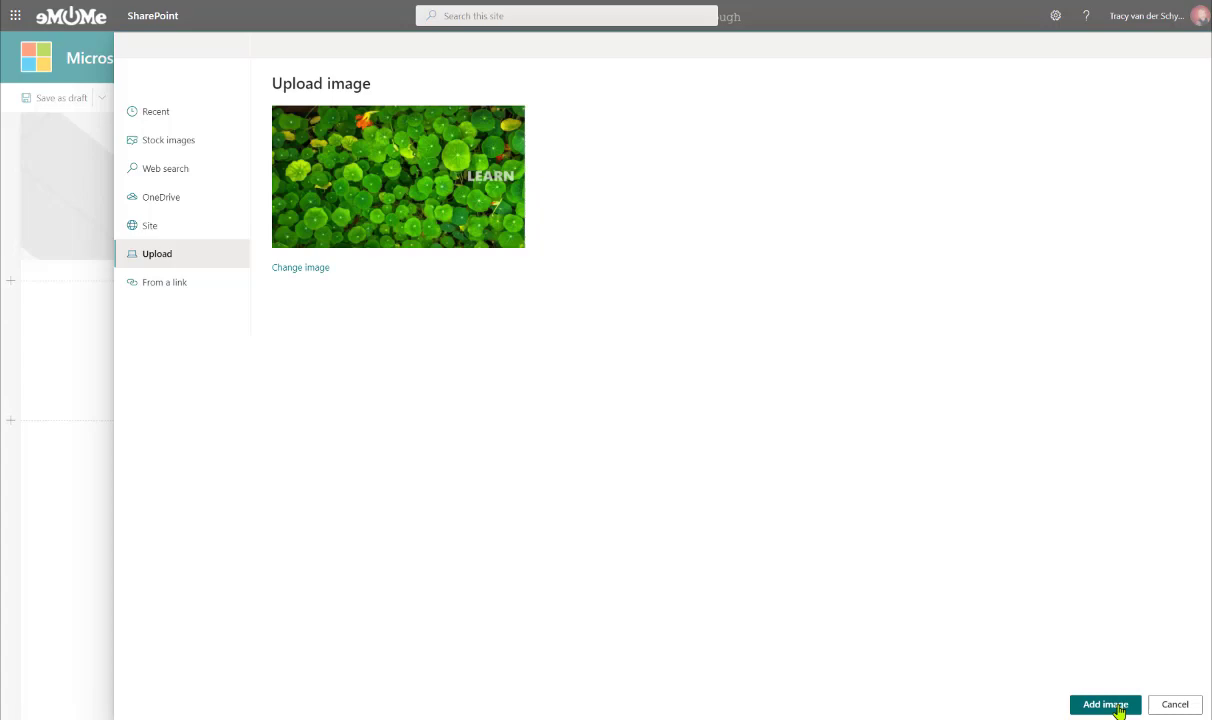
left_click(1105, 704)
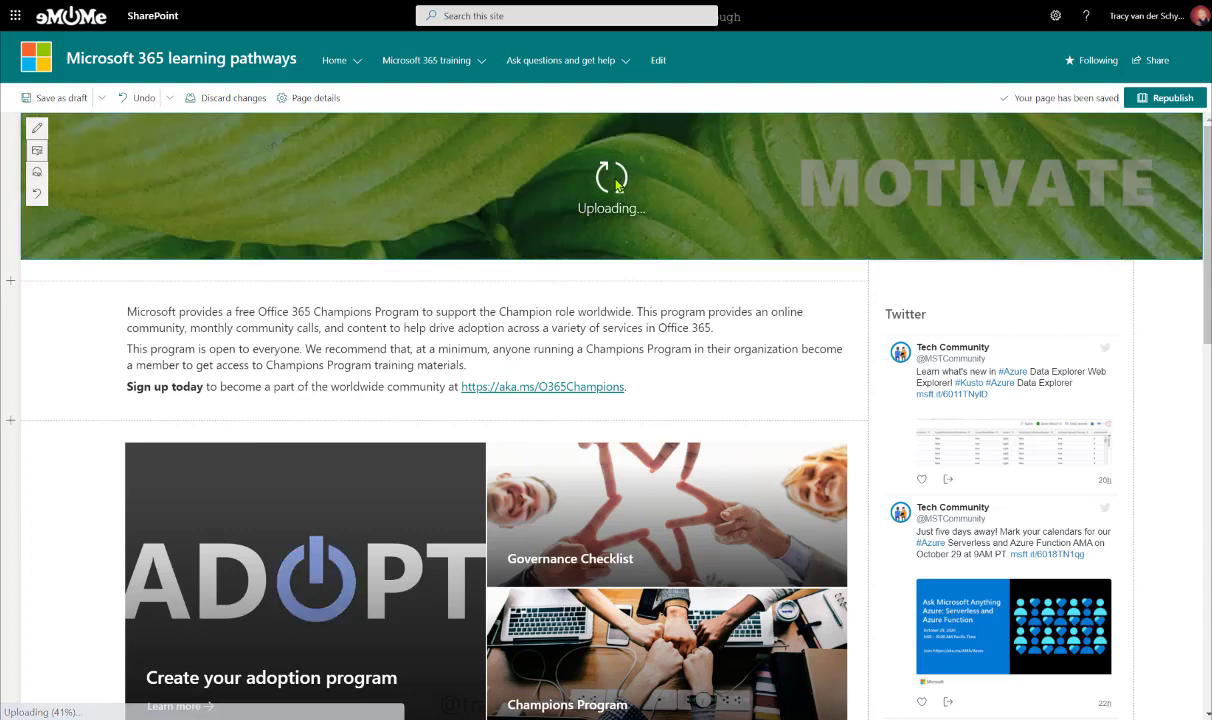
Move the title image's focal point to the text on the picture's right side and republish the page
left_click_drag(611, 185, 1022, 193)
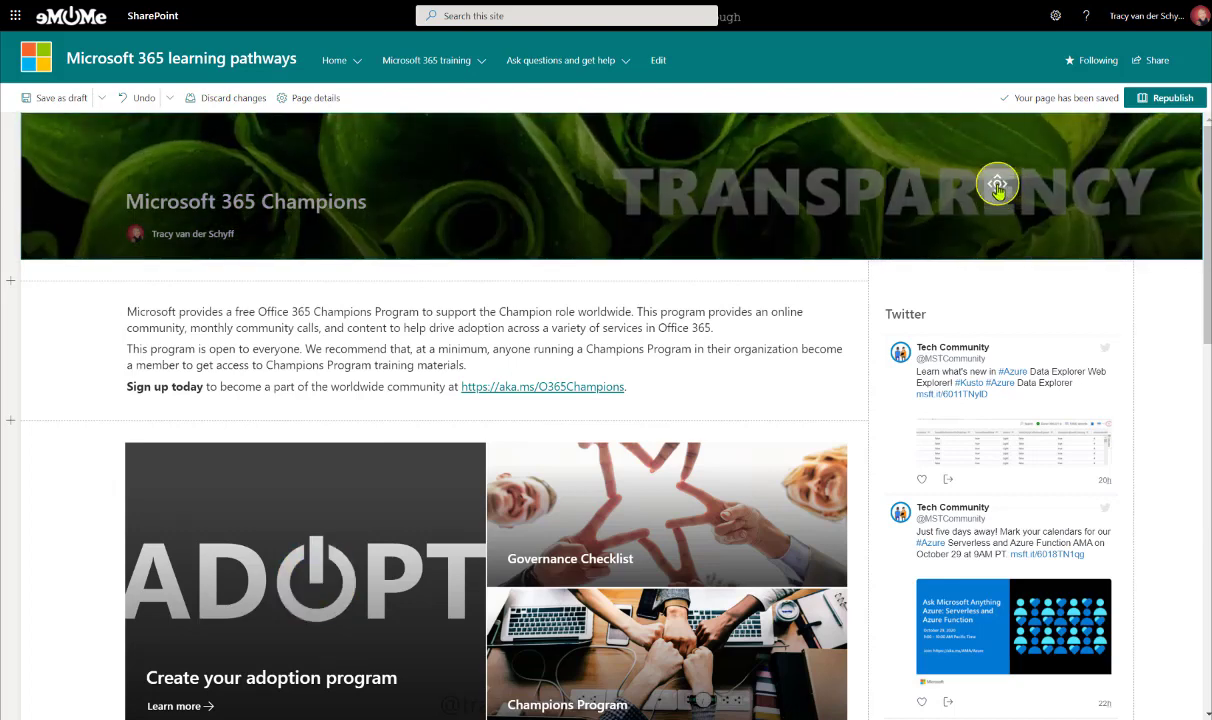
left_click(997, 190)
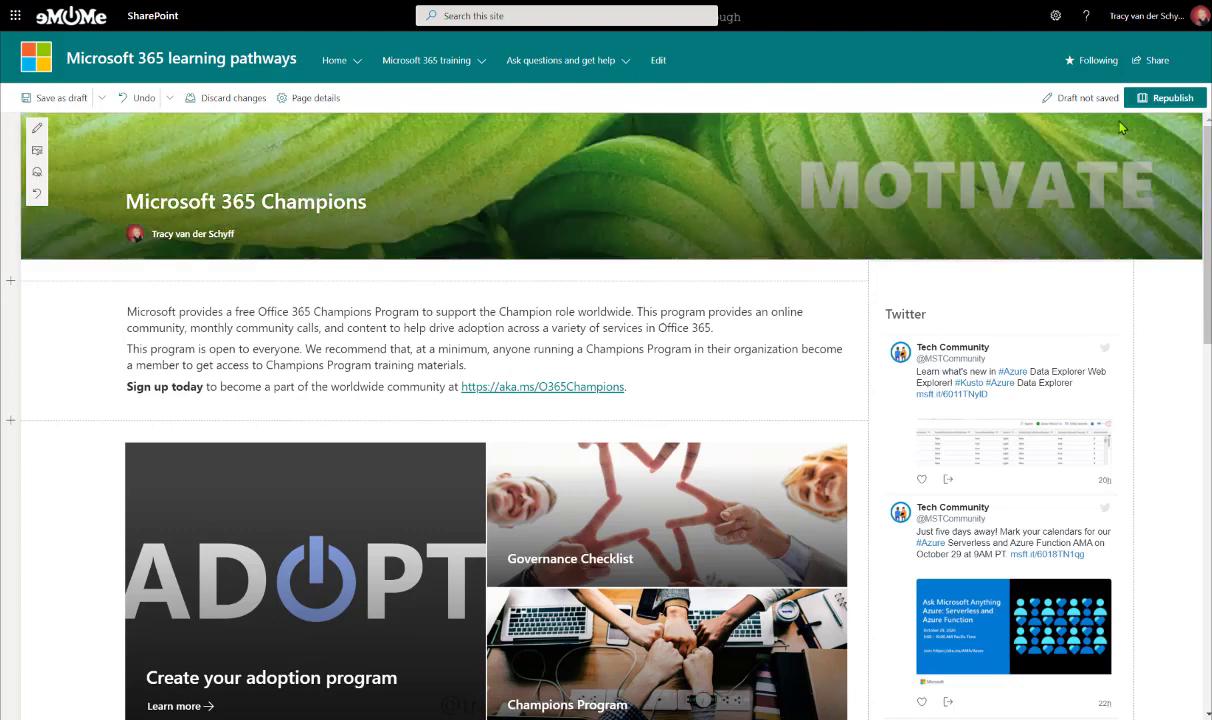
left_click(1162, 98)
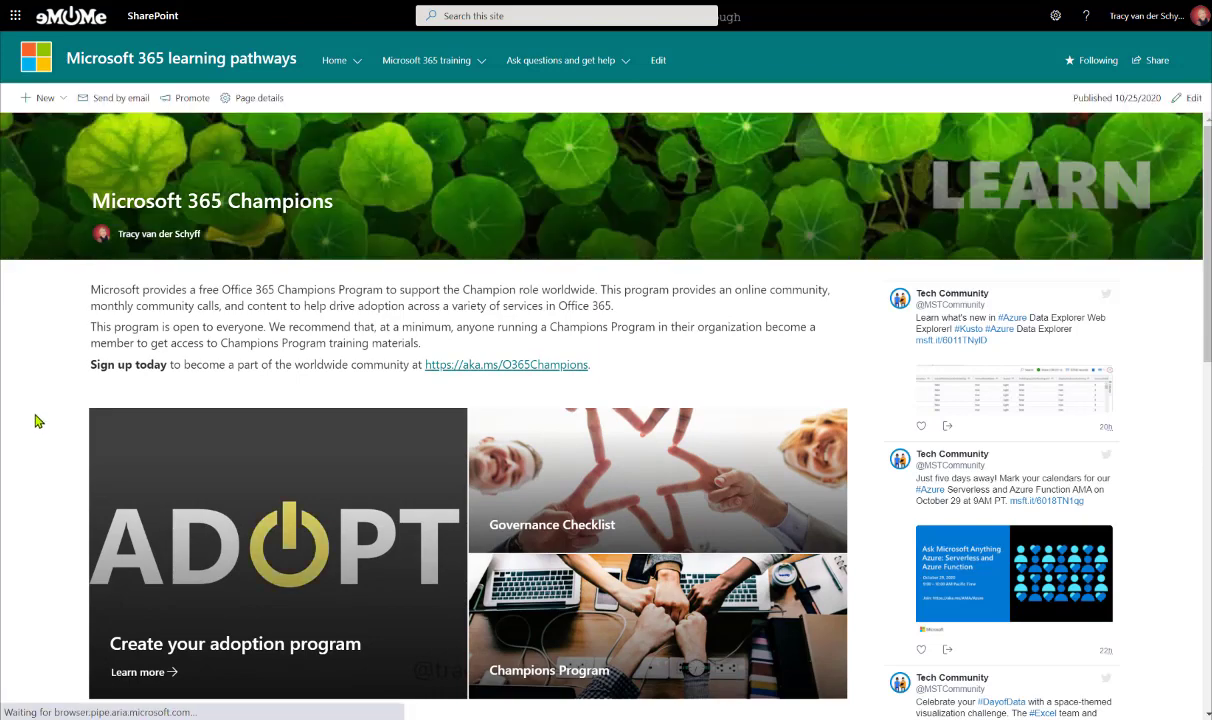
Enlarge the published page and examine the animated title banner
key("ctrl+0")
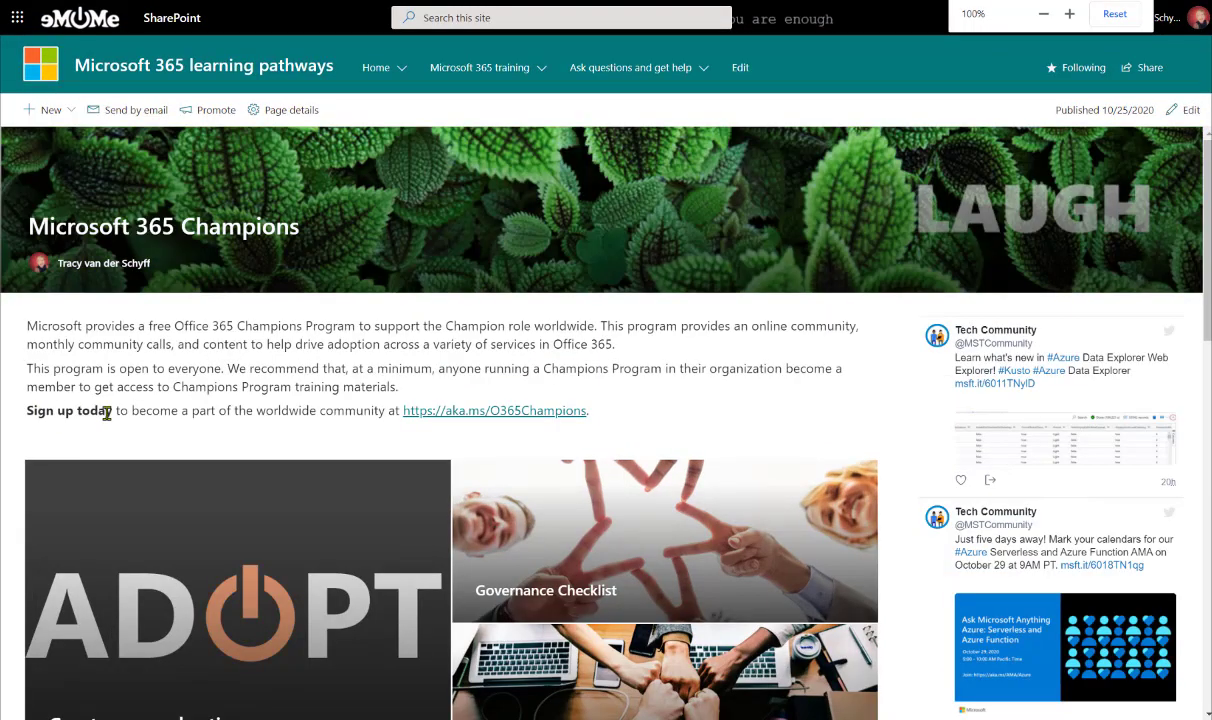
key("ctrl+plus")
key("ctrl+plus")
key("ctrl+plus")
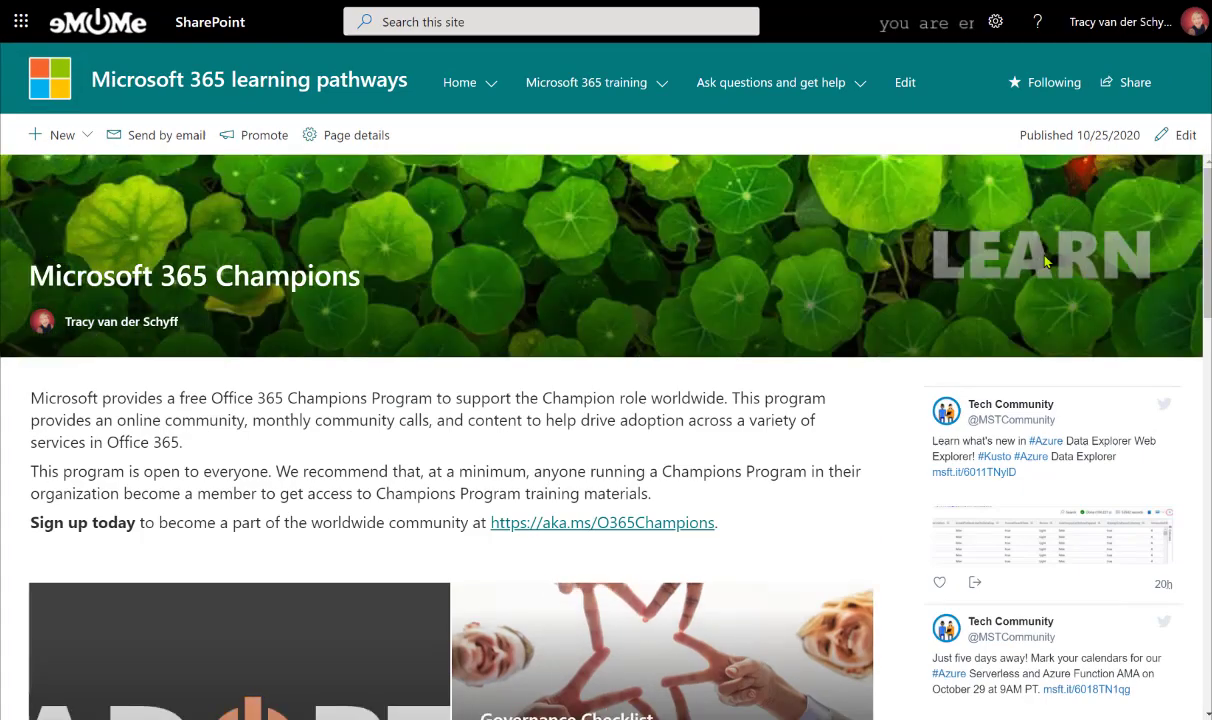
key("ctrl+minus")
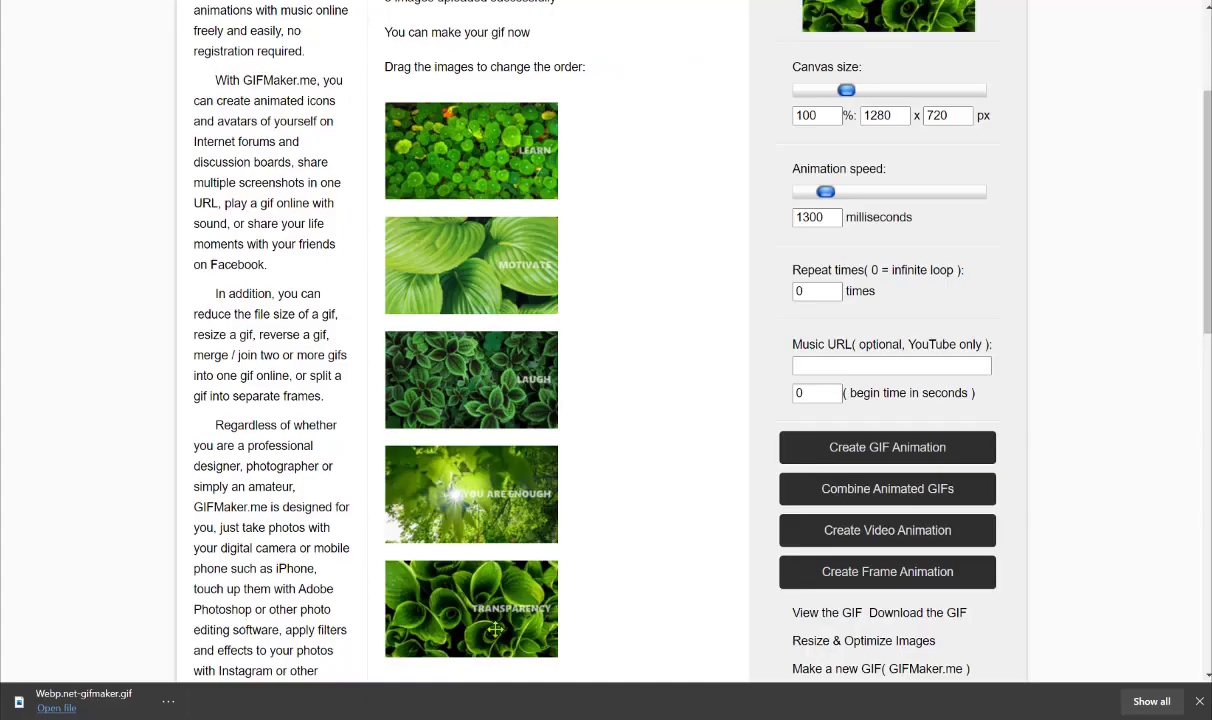
scroll(568, 505, "up", 3)
scroll(568, 505, "down", 5)
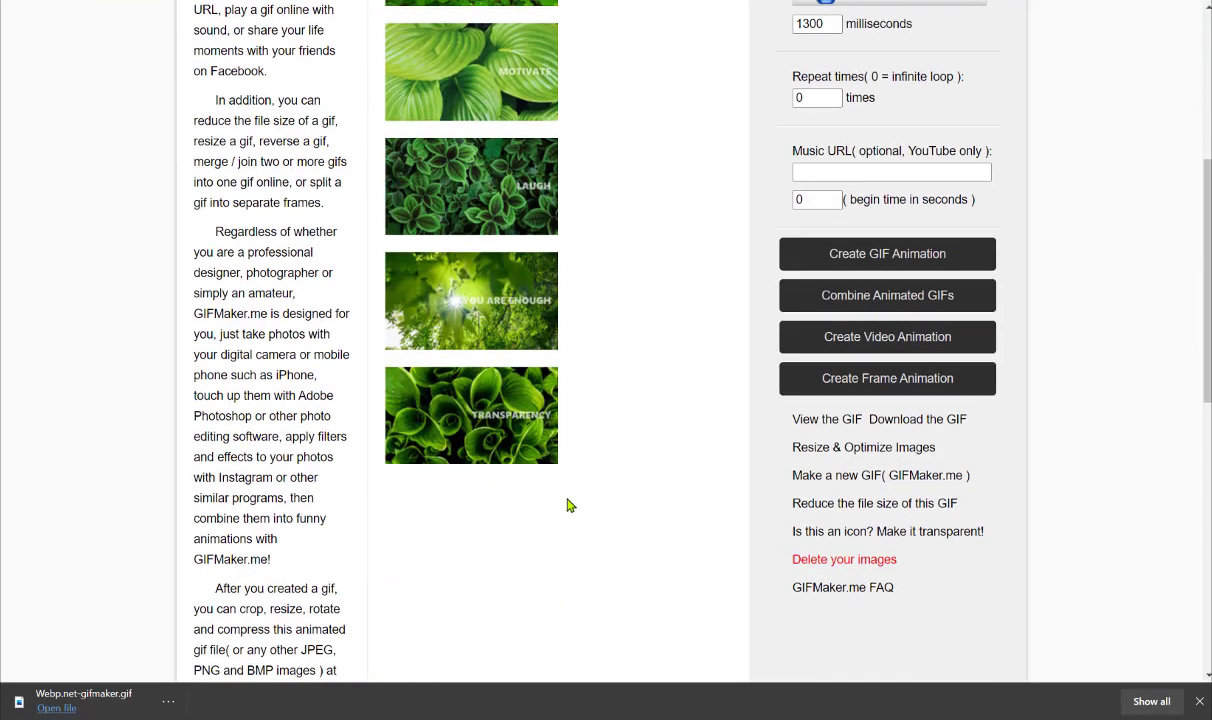
scroll(568, 505, "up", 3)
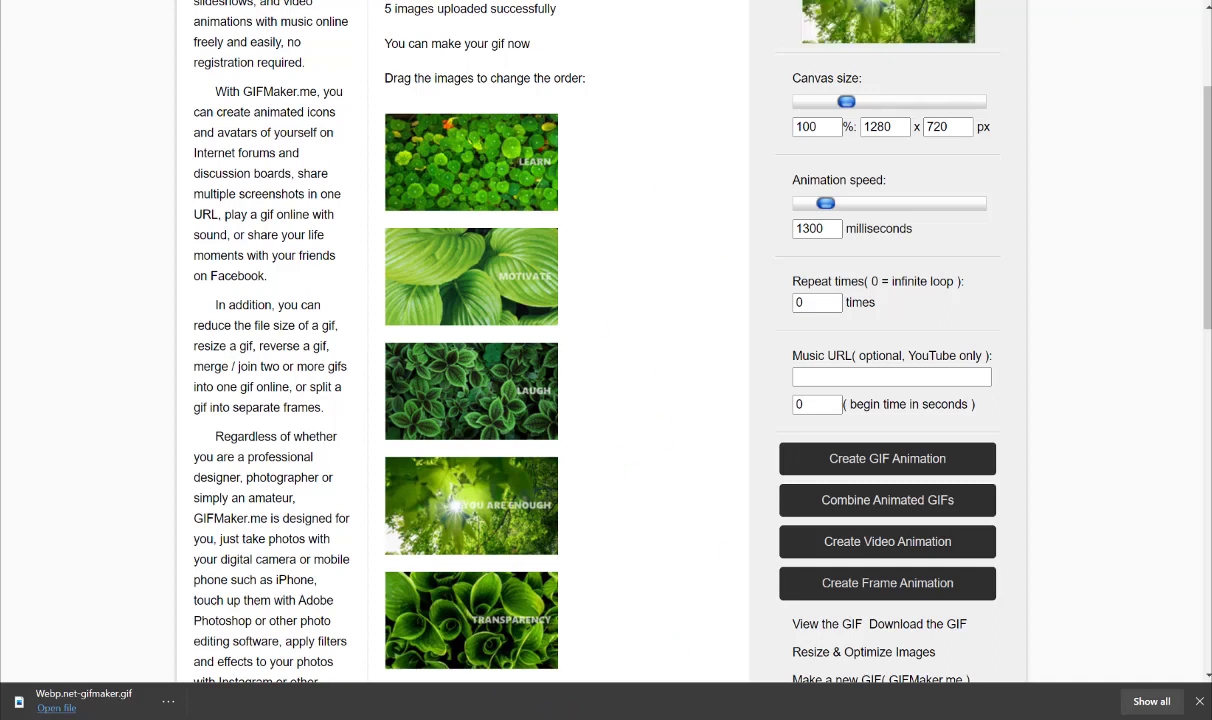
left_click(484, 652)
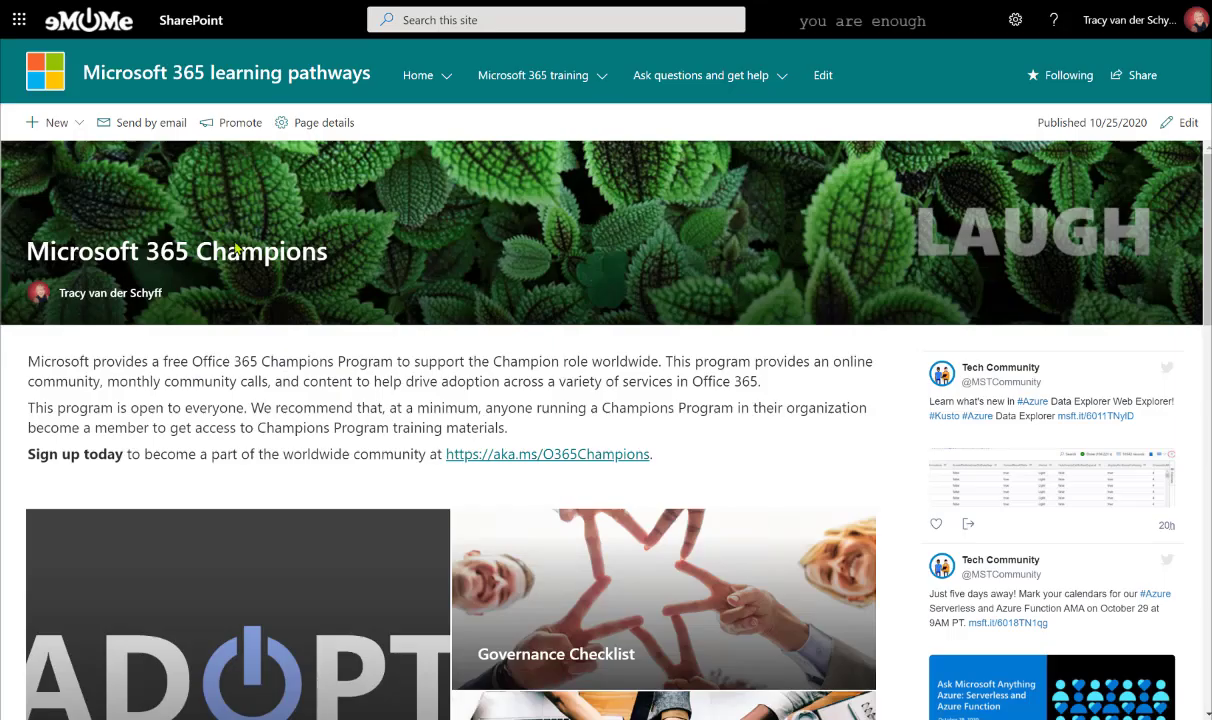